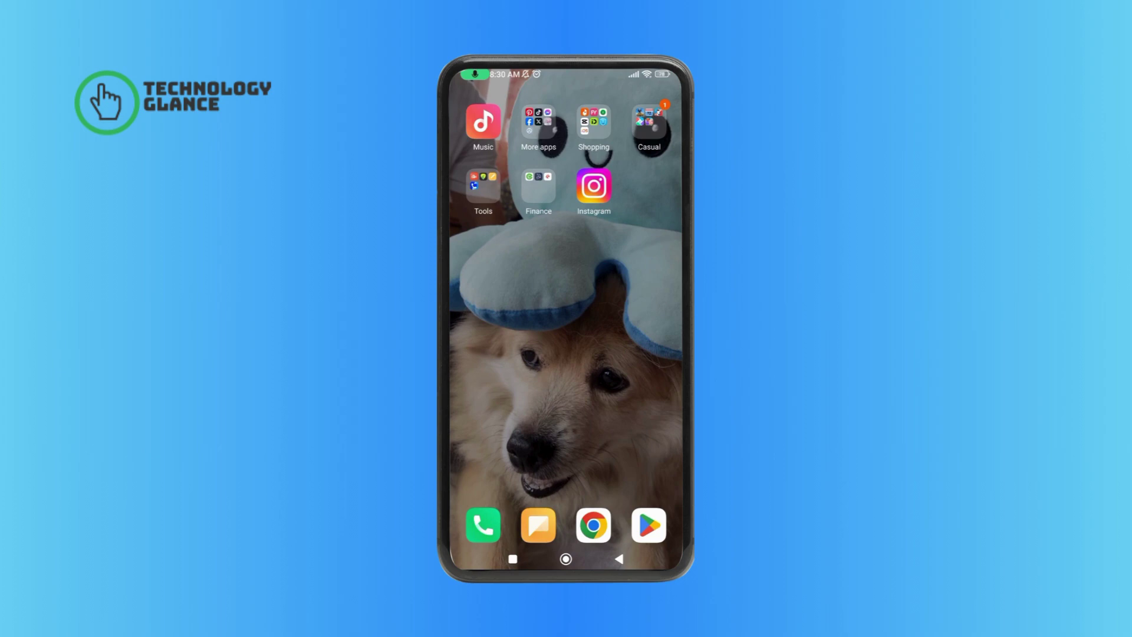
Launch Instagram and go to the account's own profile page
click(594, 186)
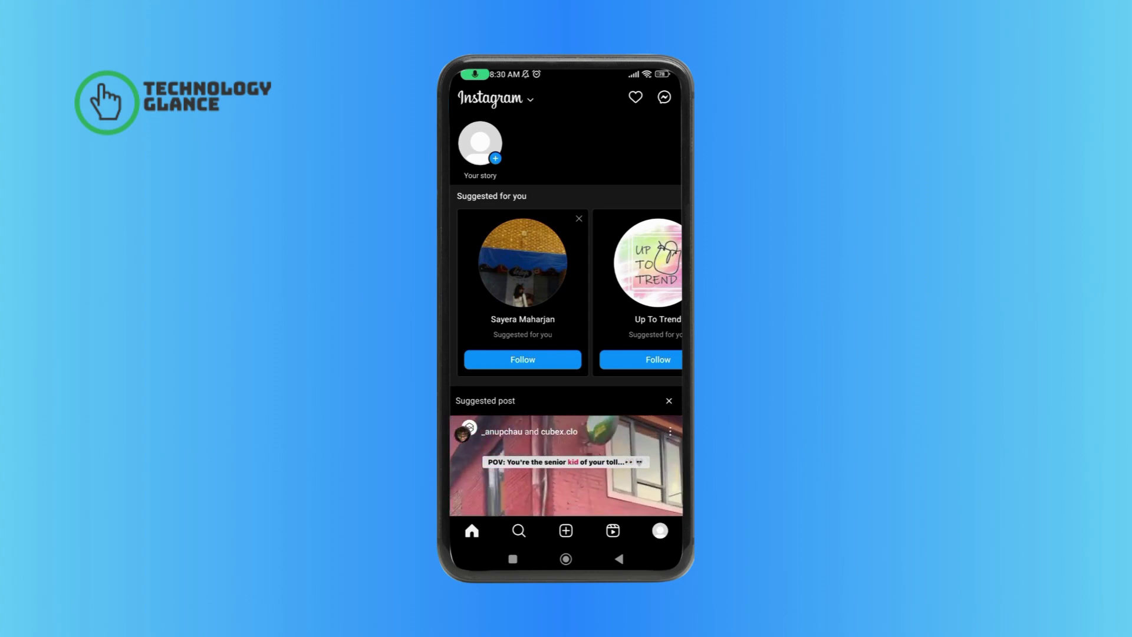
click(660, 530)
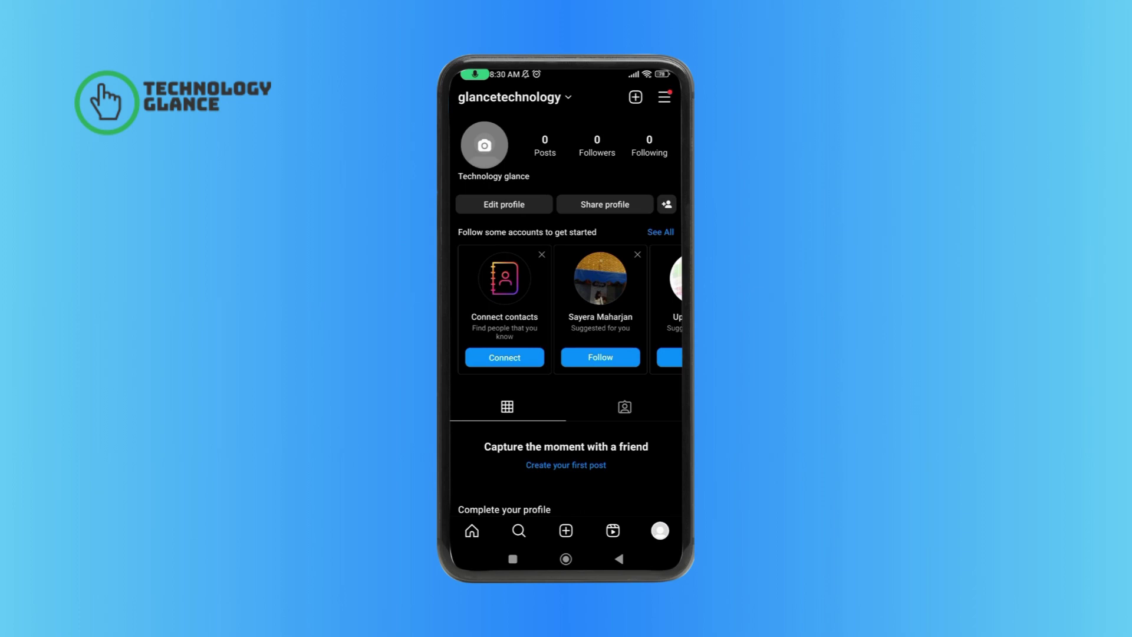
Open Settings and privacy from the profile's options menu
click(664, 96)
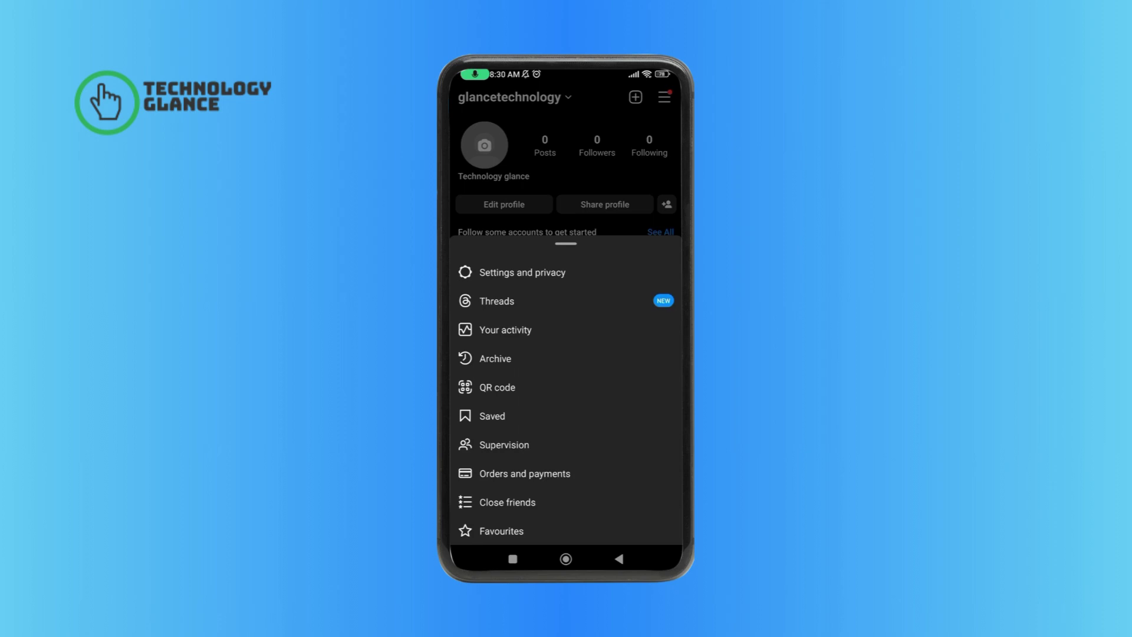
click(522, 272)
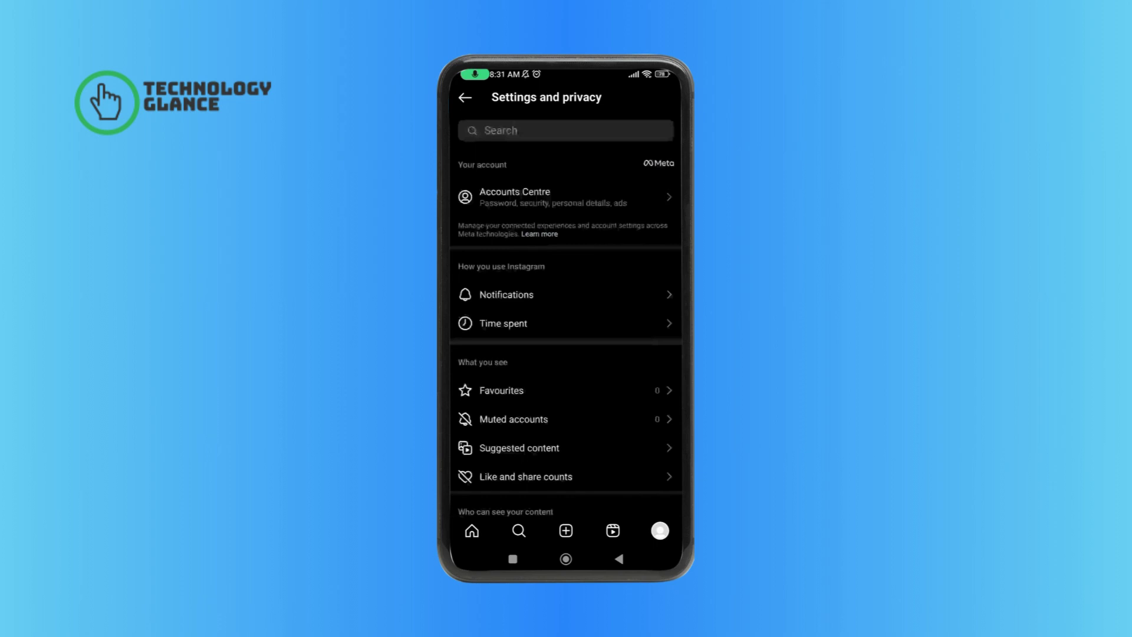
scroll(567, 311, down, 15)
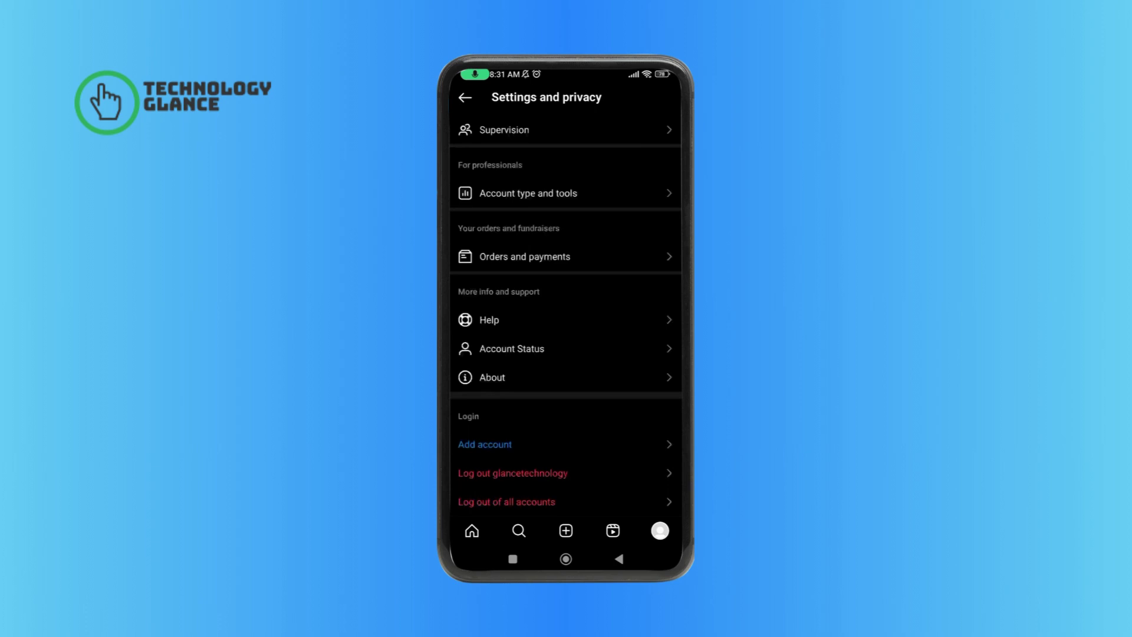
Log out of the glancetechnology account and confirm the log-out
click(513, 473)
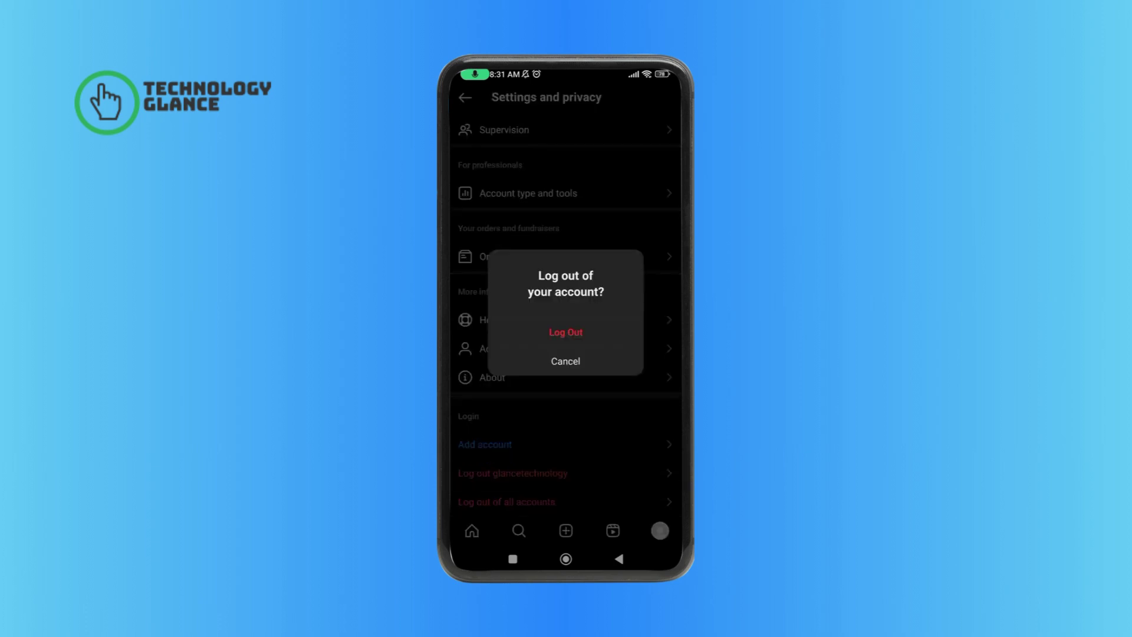
click(566, 332)
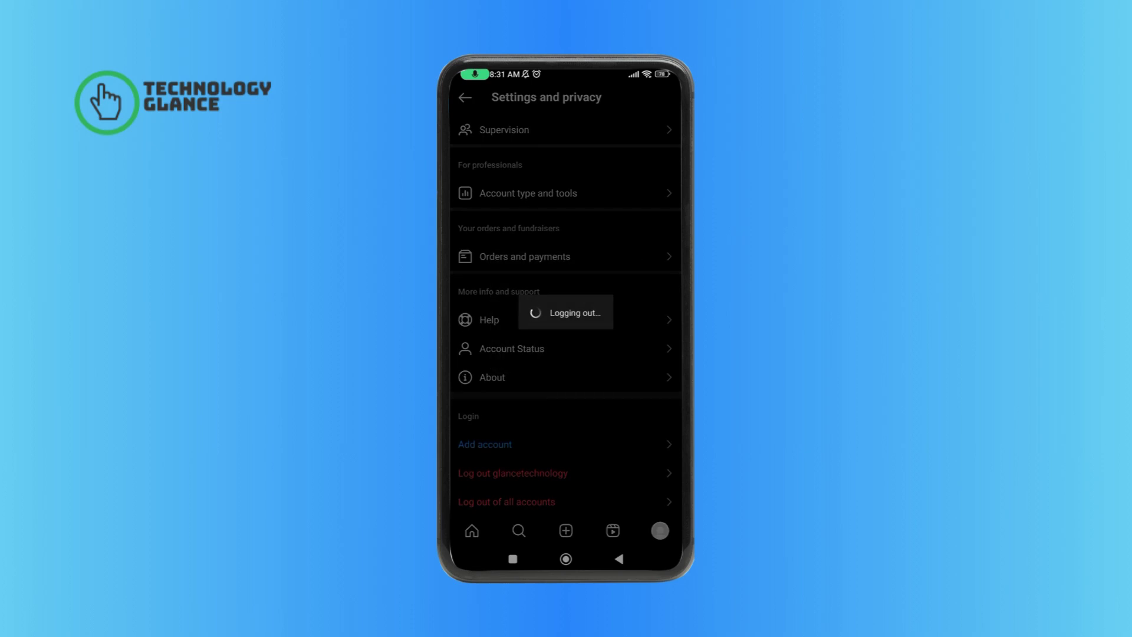